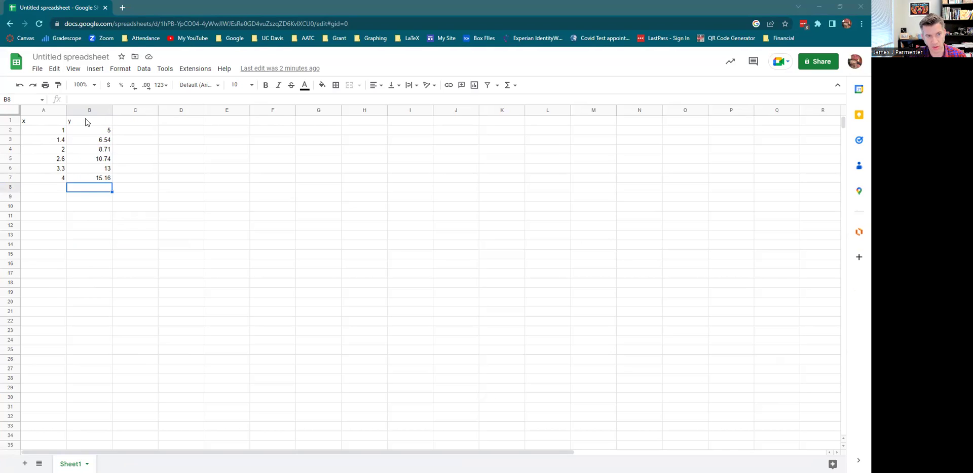
Copy the x column A1:A7 (header x, values 1–4) into column D starting at D1.
click(34, 124)
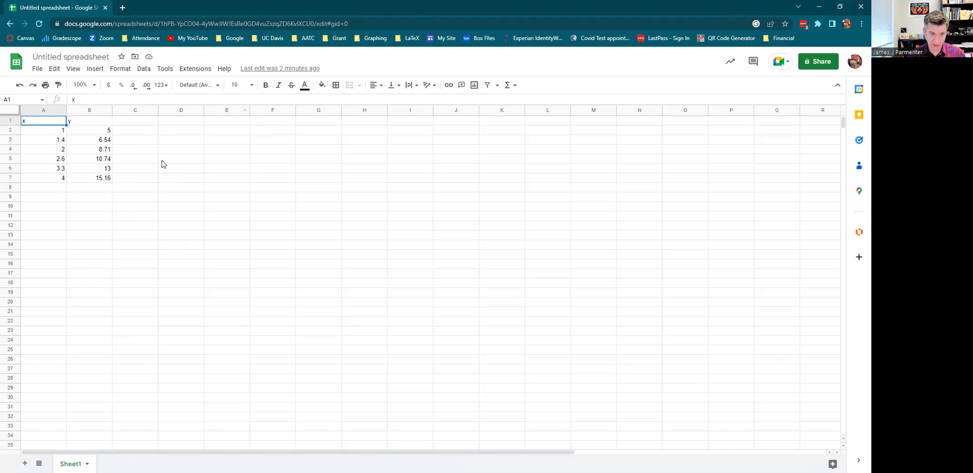
click(173, 125)
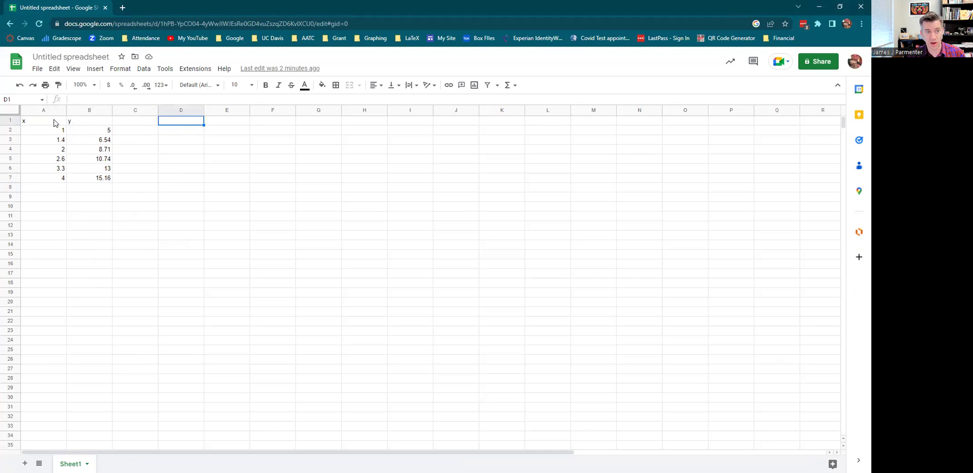
drag(56, 123, 55, 181)
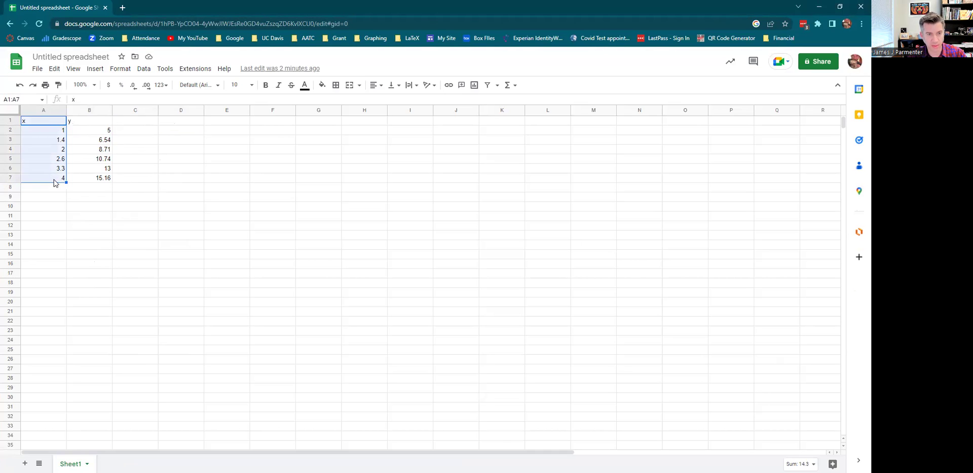
key(ctrl+c)
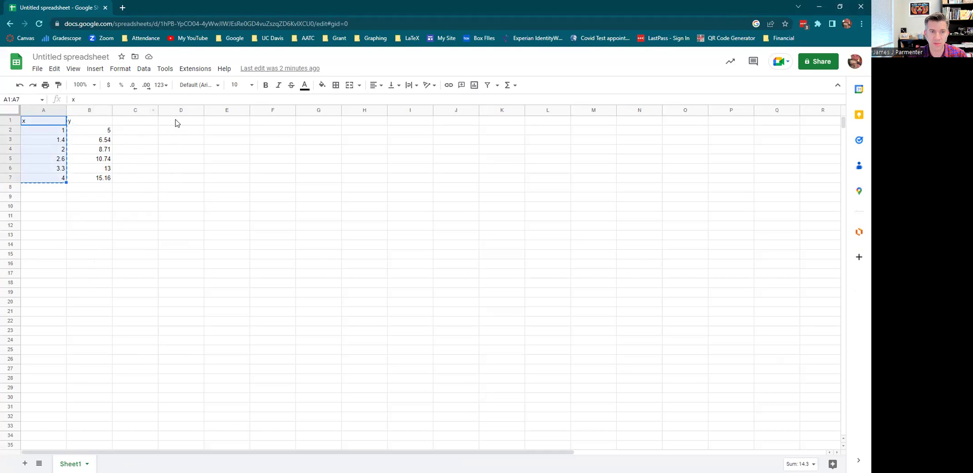
click(177, 123)
key(ctrl+v)
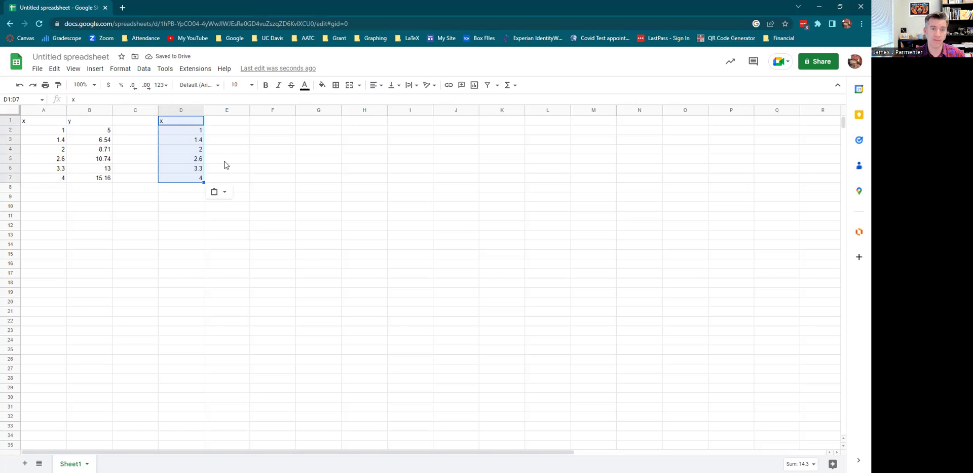
Add a log(y) header in E1 and fill =log(B2) down through E2:E7.
click(223, 121)
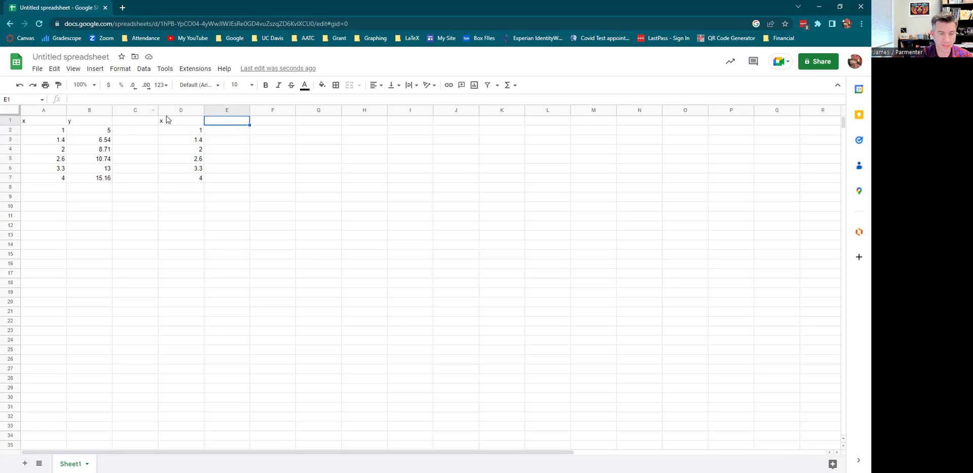
text(log)
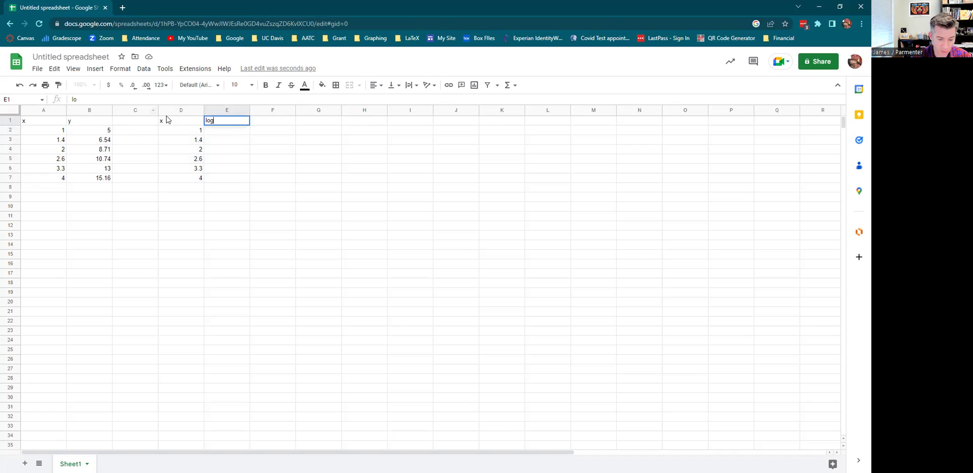
text((y))
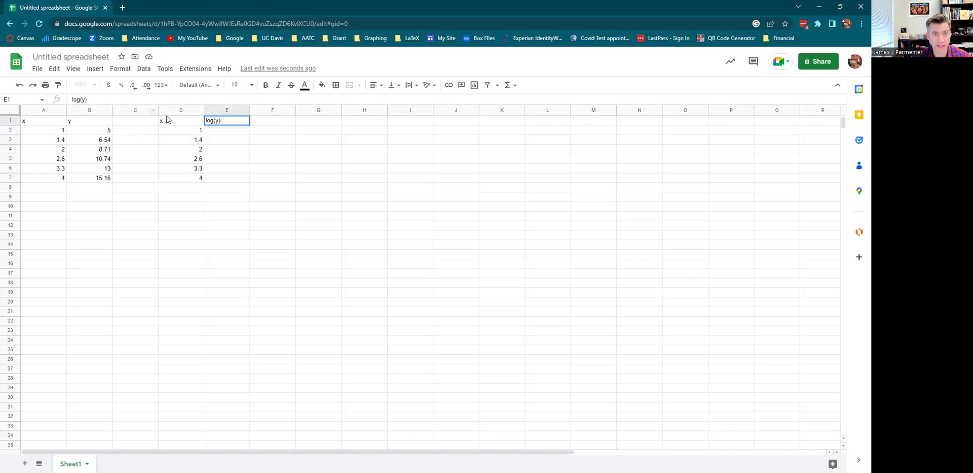
click(219, 133)
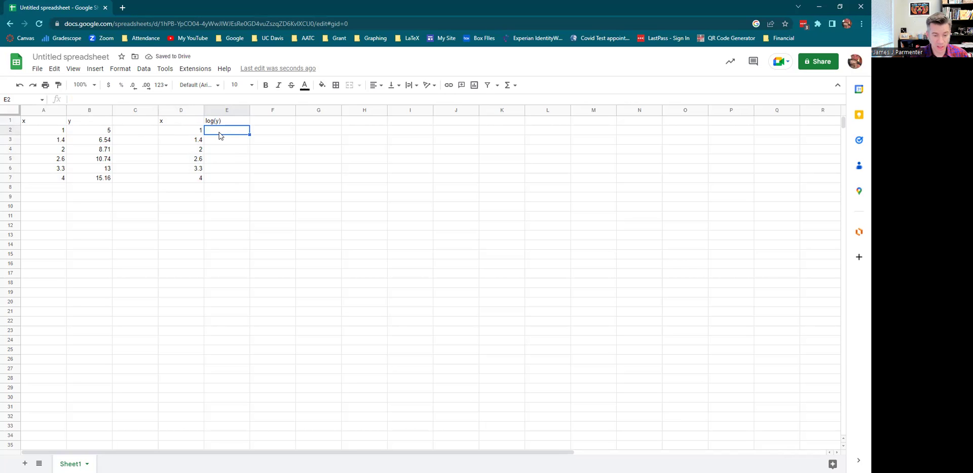
text(=l)
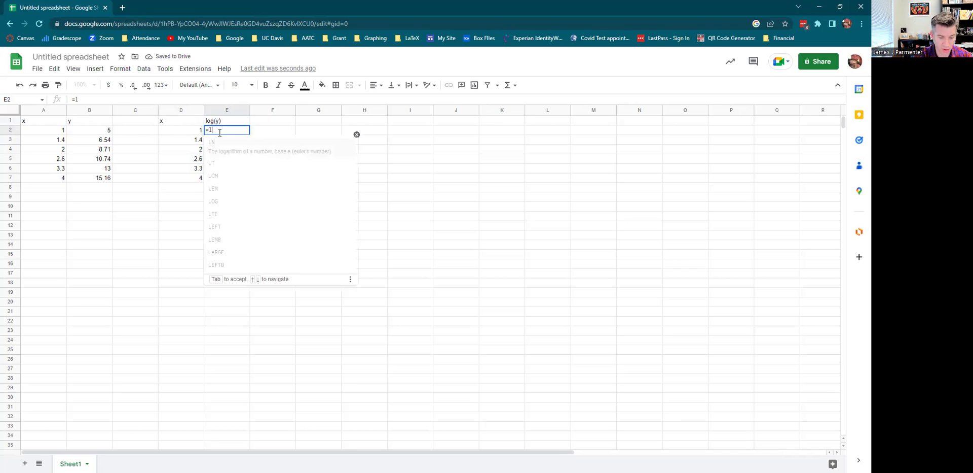
text(og(y)
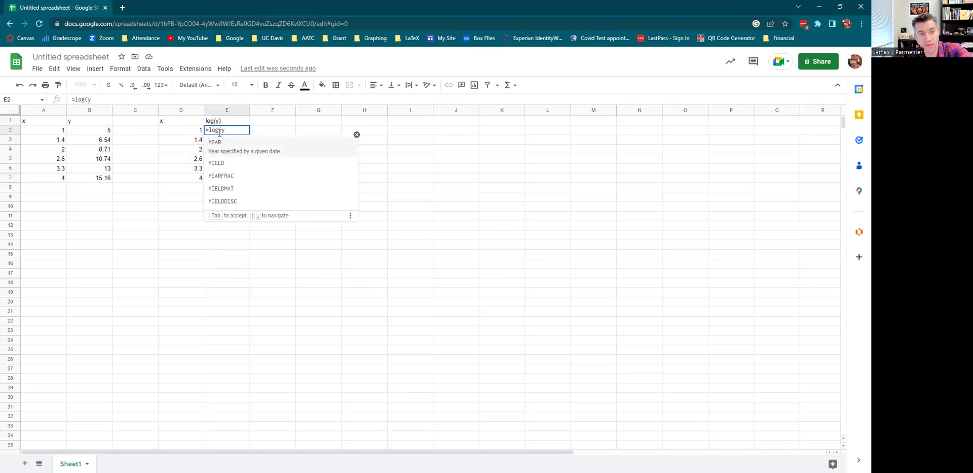
key(BackSpace)
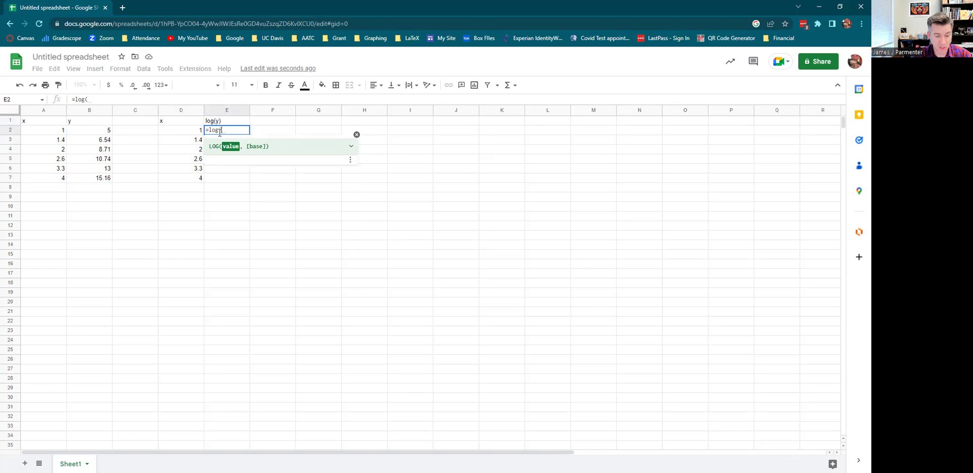
text(B2))
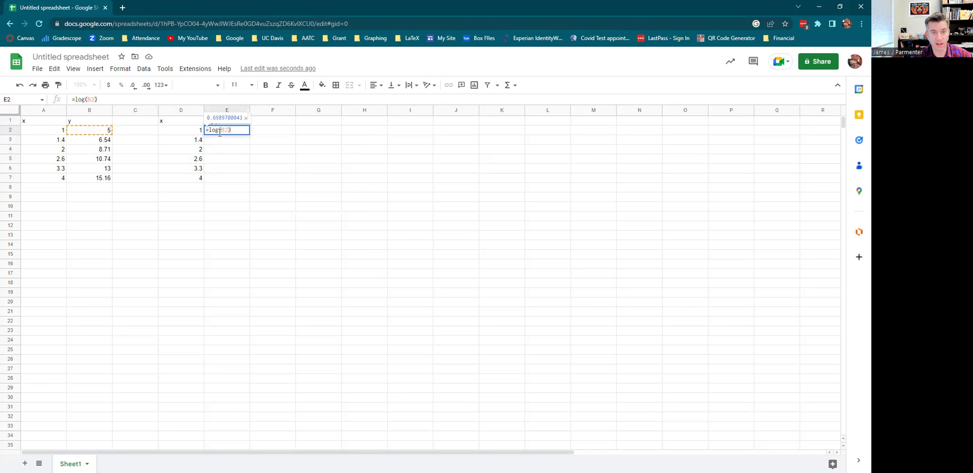
key(Return)
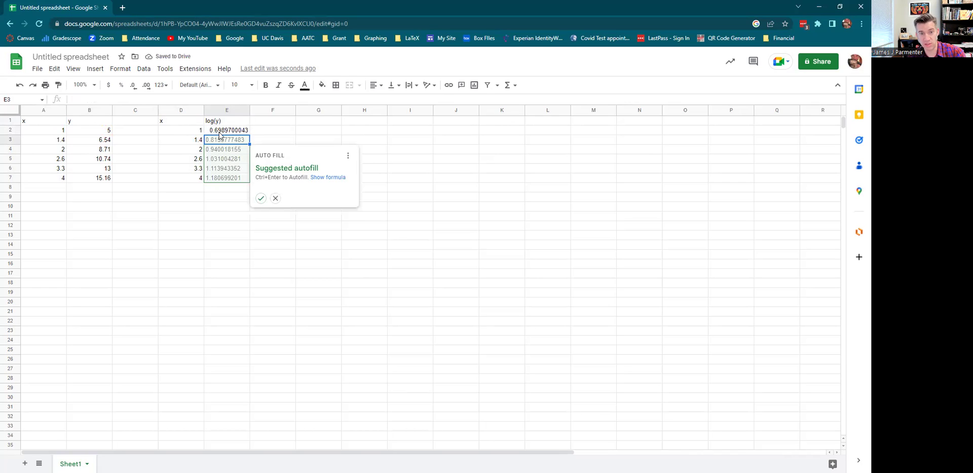
click(275, 198)
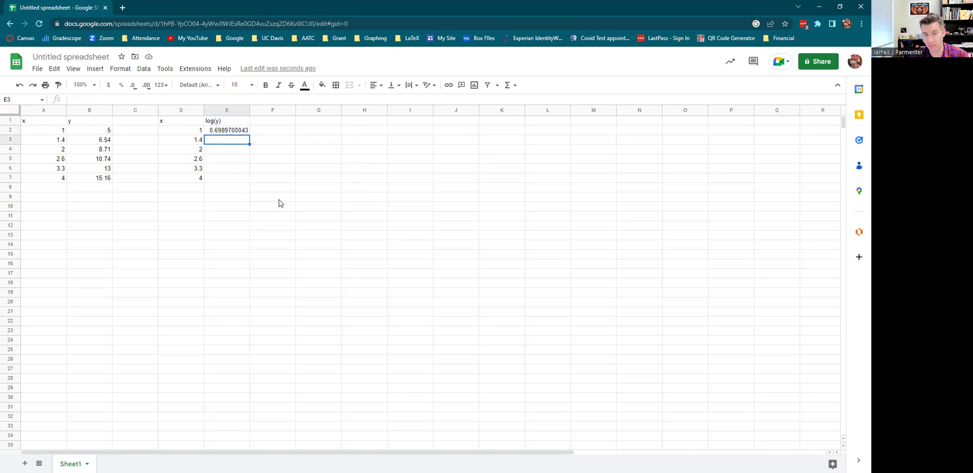
click(242, 132)
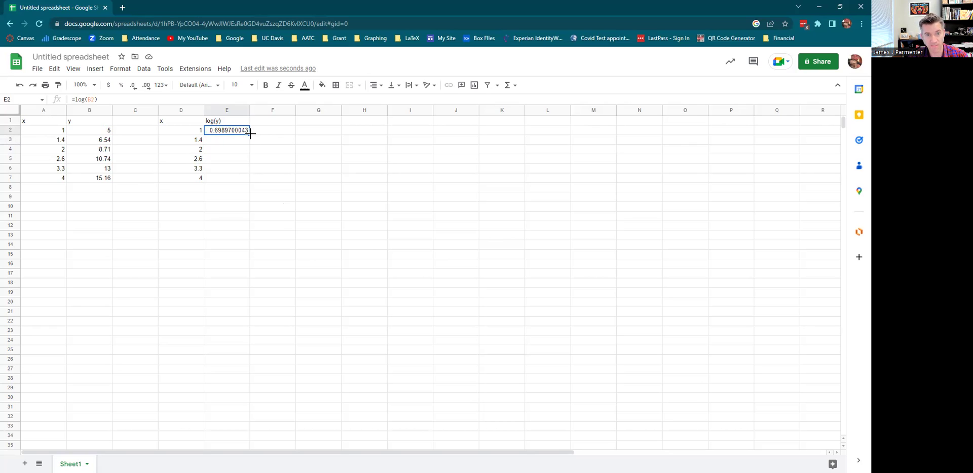
drag(250, 135, 246, 179)
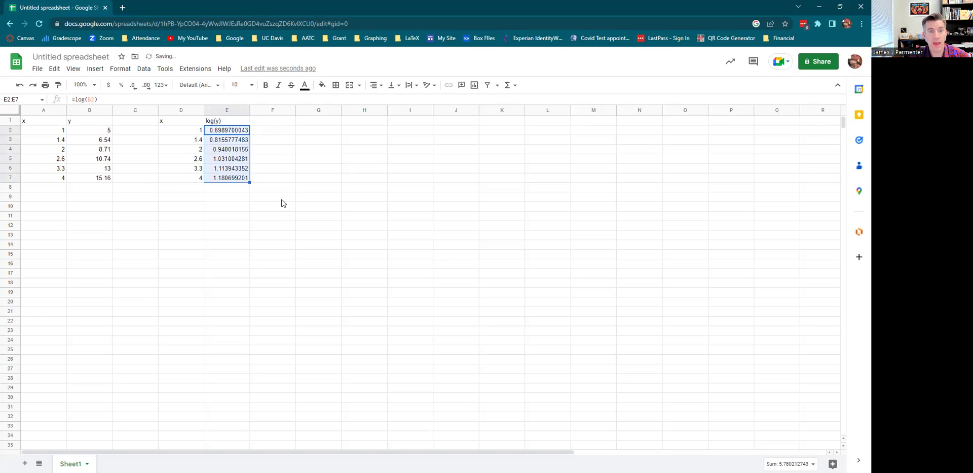
Enter the headers log(x) in G1 and log(y) in H1.
click(313, 123)
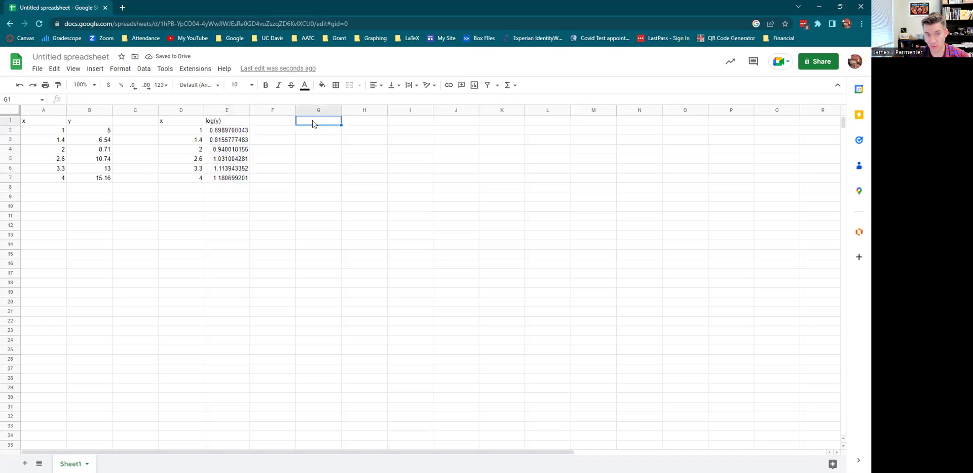
text(lo)
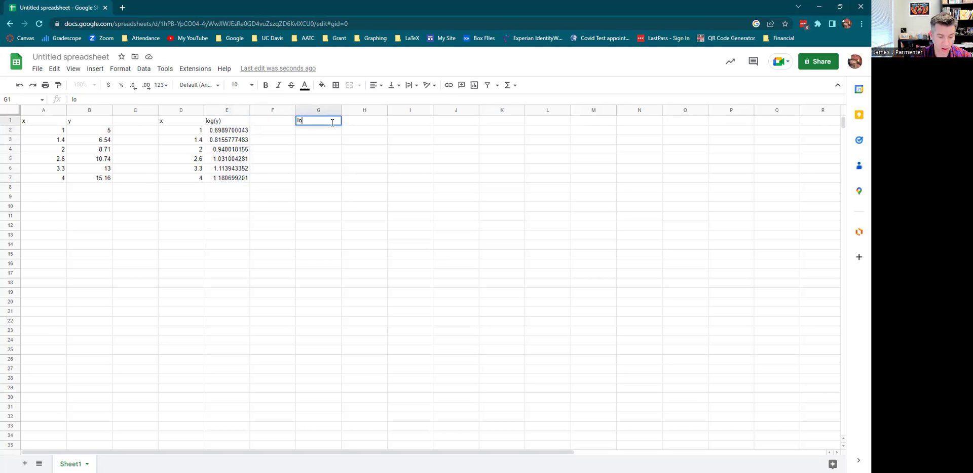
text(g(x))
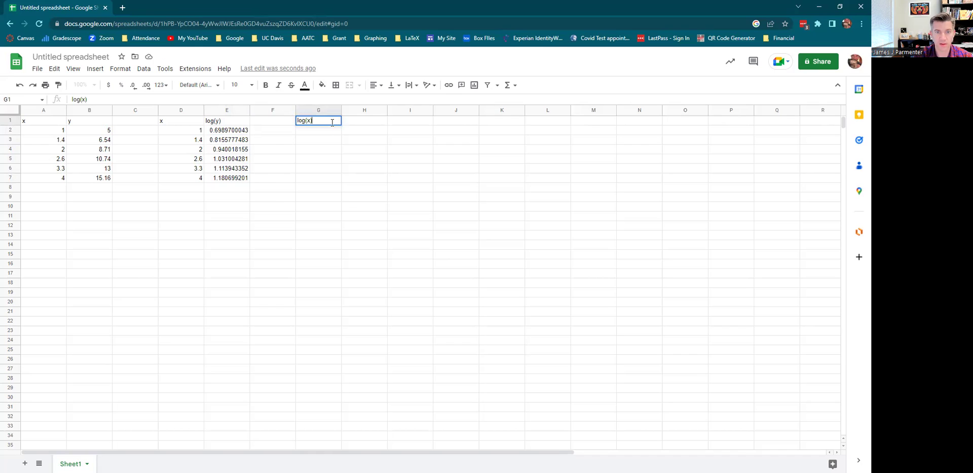
key(Tab)
key(Return)
text(log)
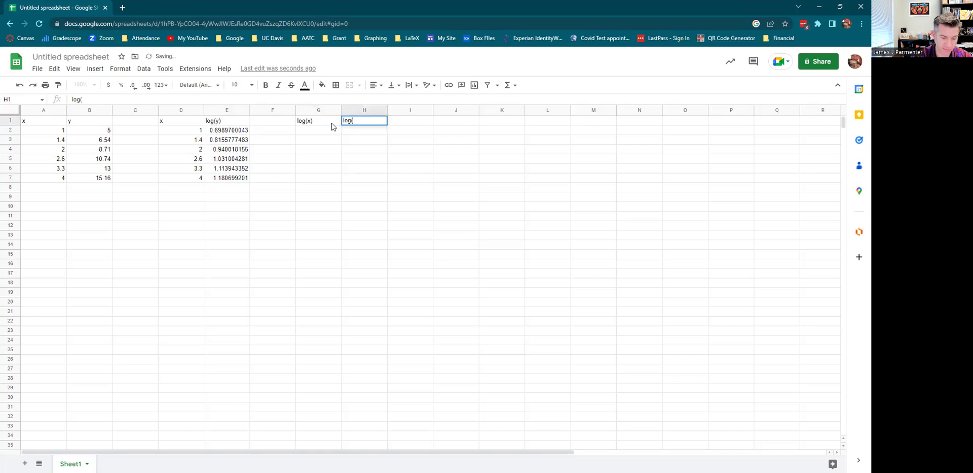
text((y))
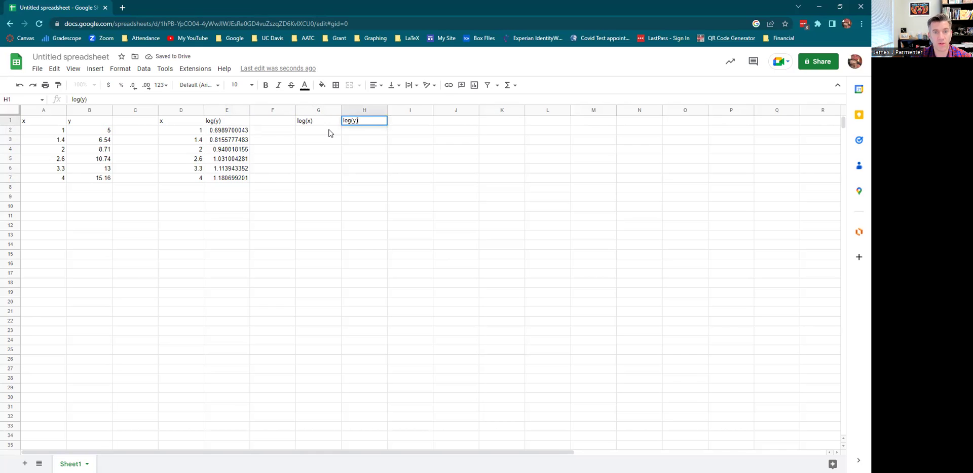
click(331, 131)
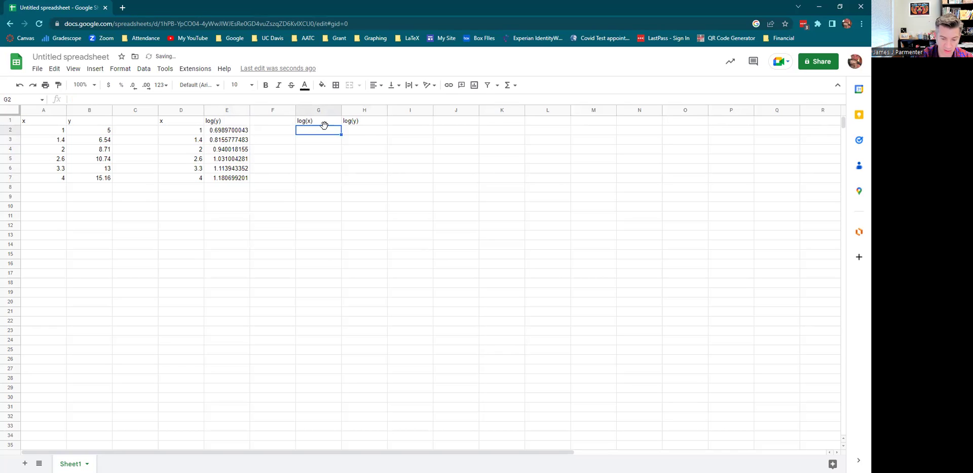
Fill =log(A2) down G2:G7 and check the resulting log(x) formulas.
text(=)
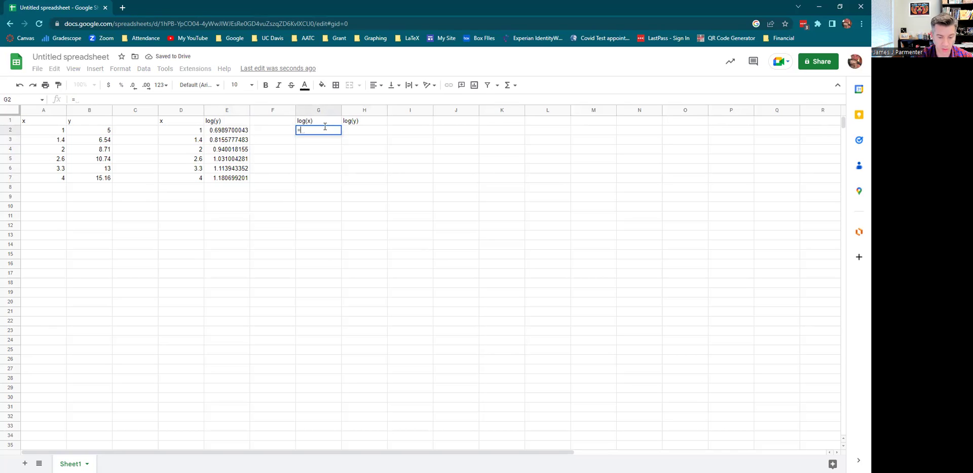
text(log()
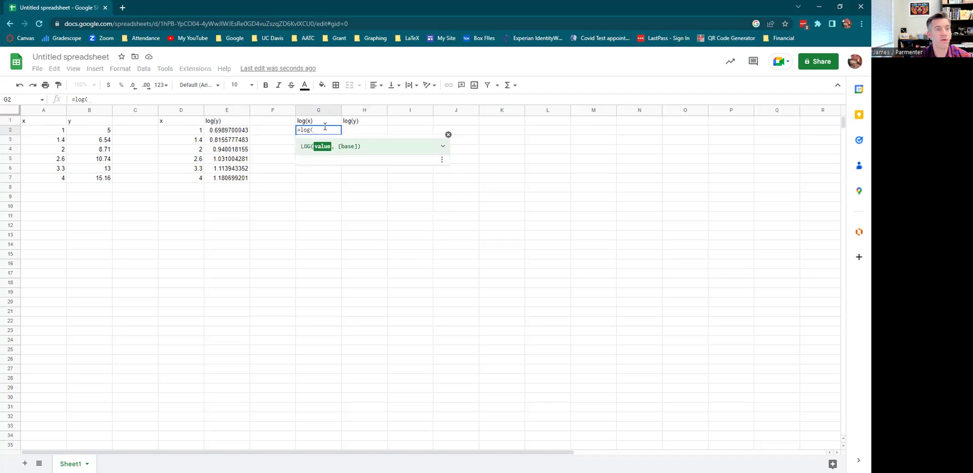
text(A)
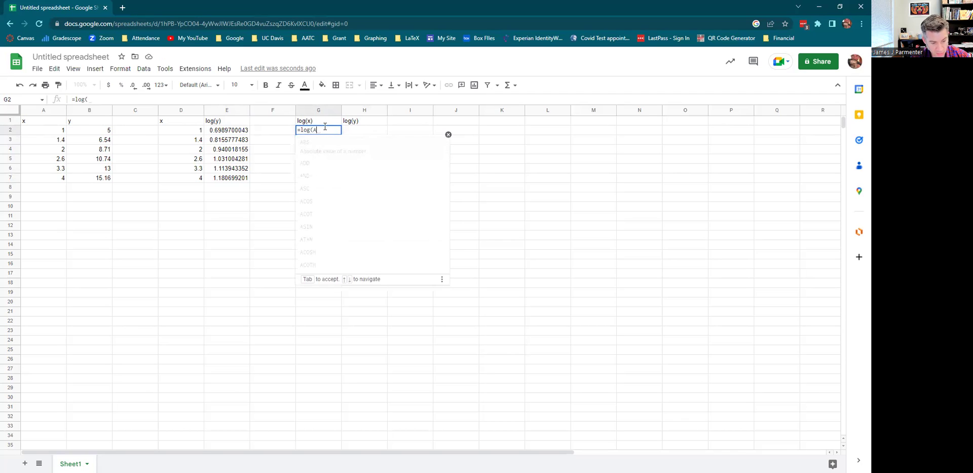
text(2))
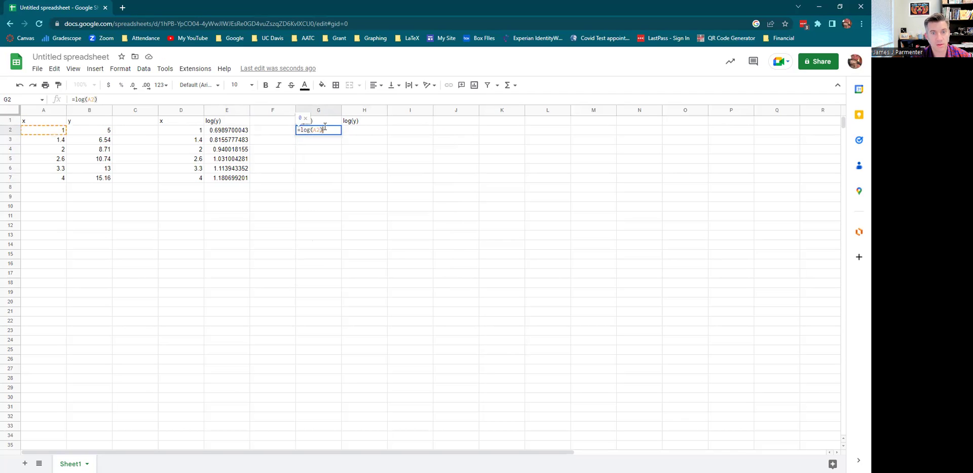
key(Return)
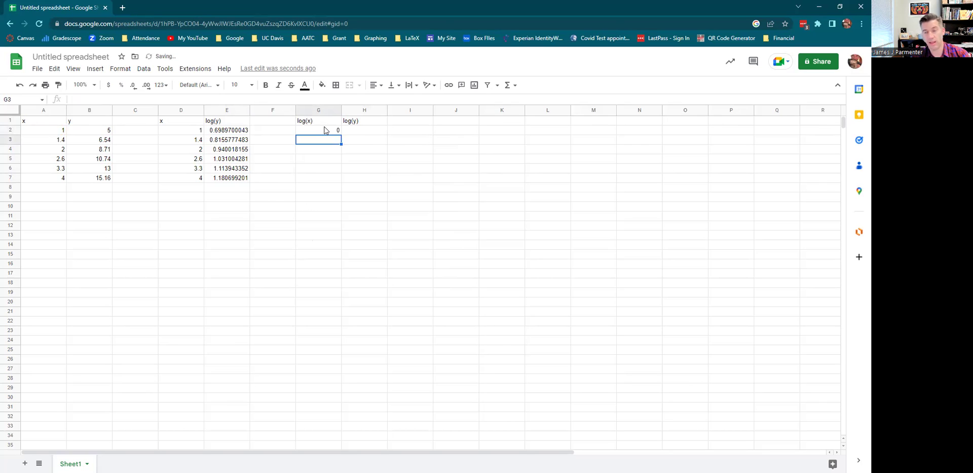
click(325, 128)
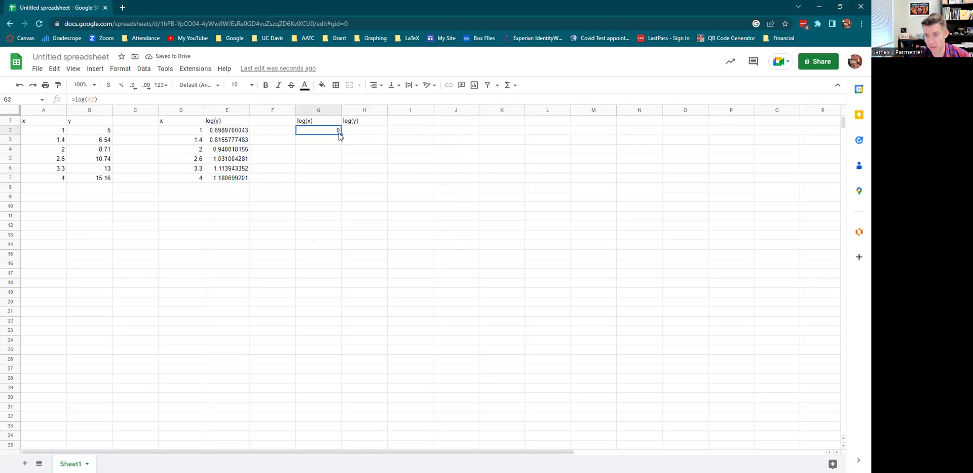
drag(340, 135, 338, 179)
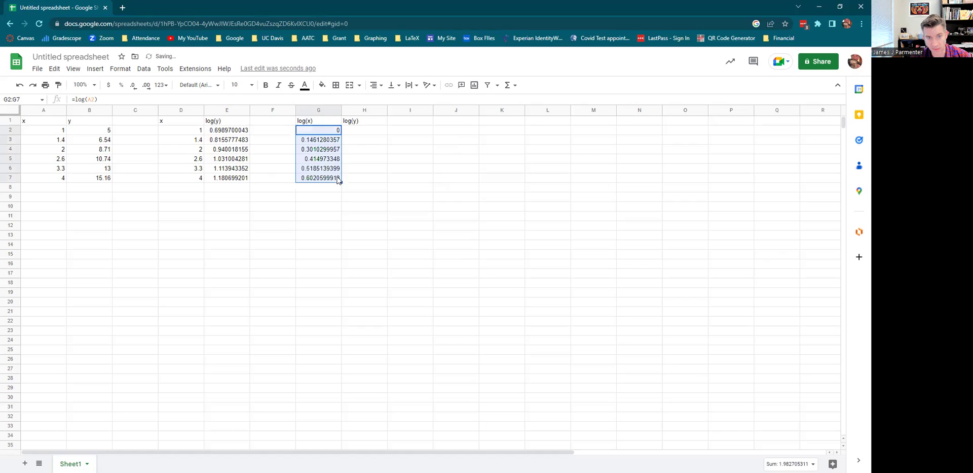
click(324, 142)
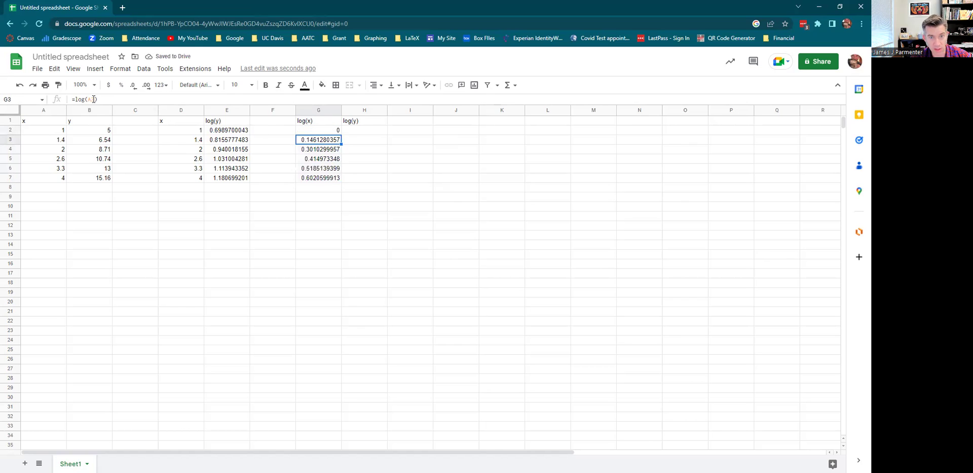
key(Down)
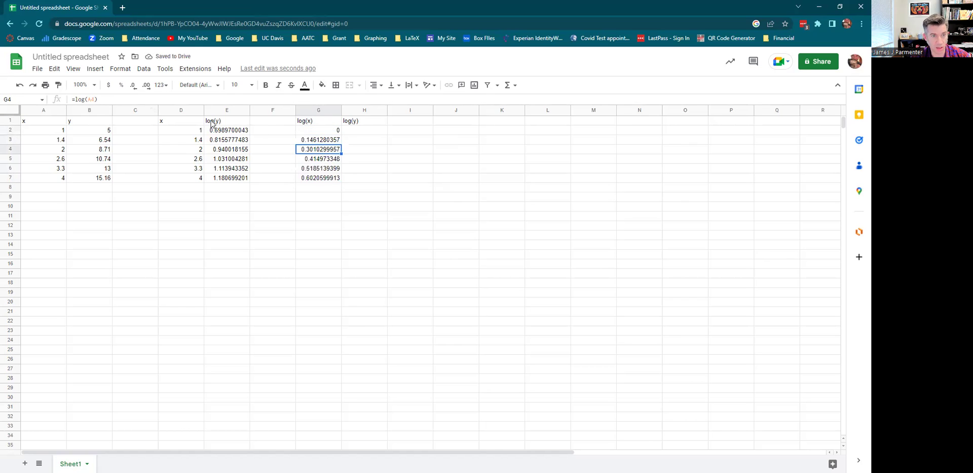
key(Down)
key(Down)
key(Down)
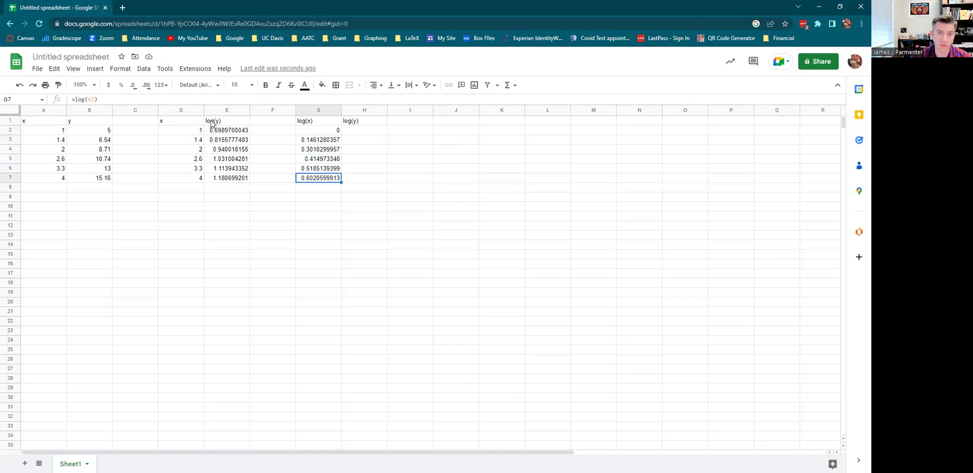
Enter =log(B2) in H2 and accept the suggested fill for H3:H7.
click(351, 133)
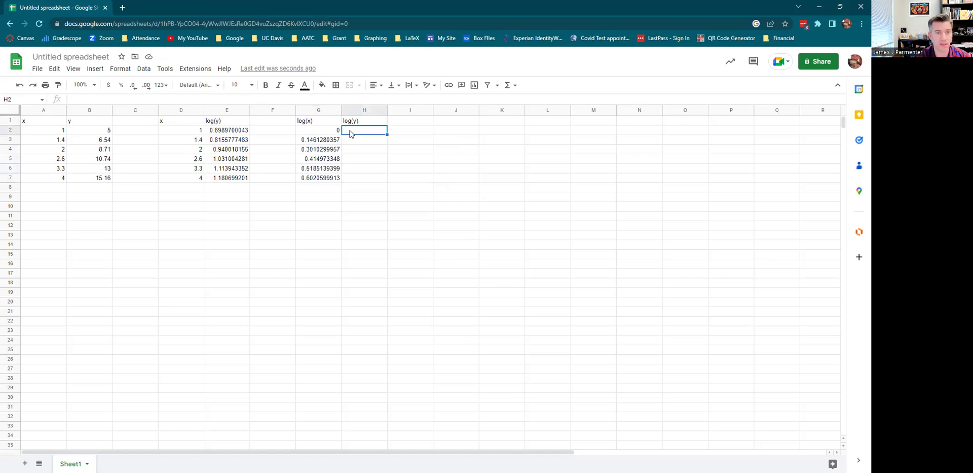
text(=log)
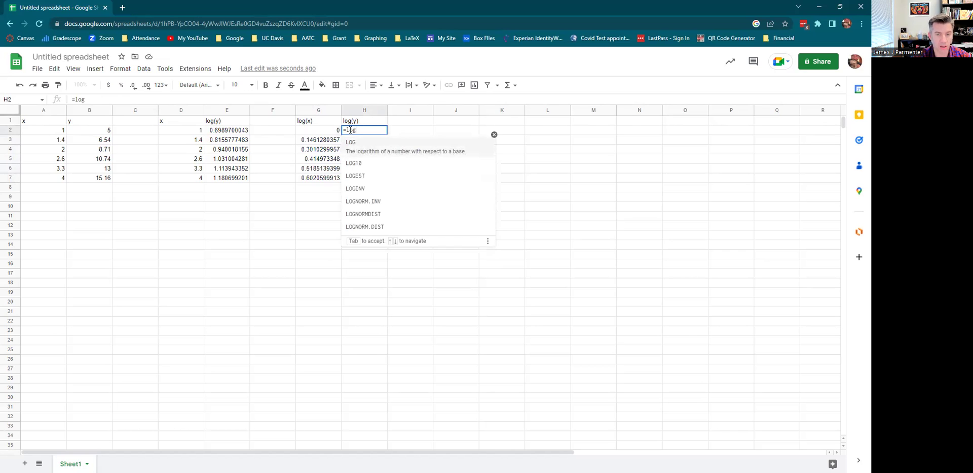
text((B)
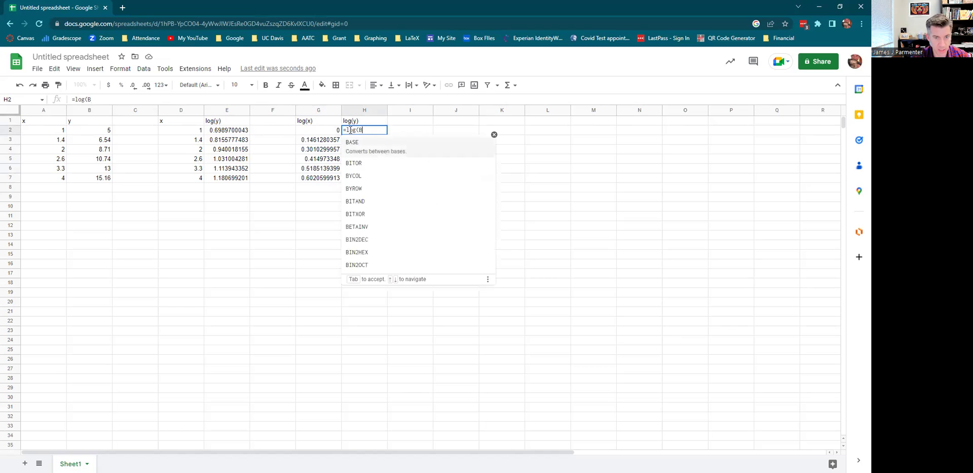
text(2))
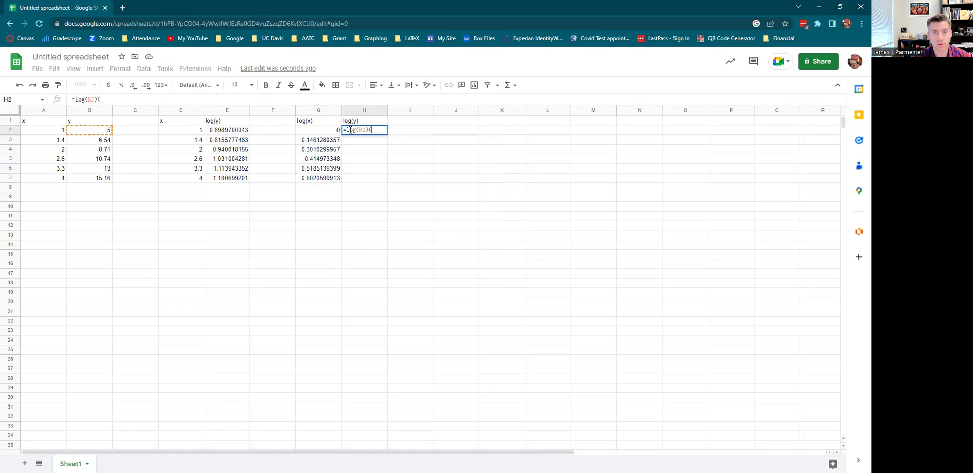
key(Return)
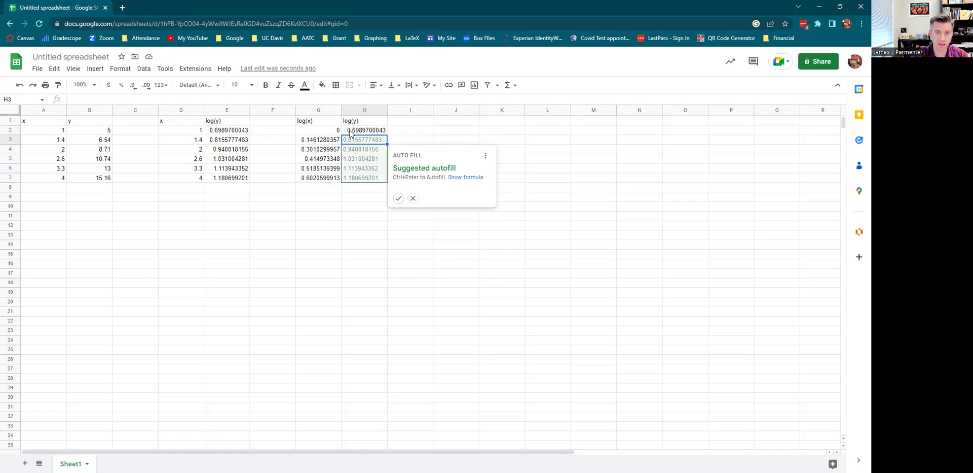
key(ctrl+Return)
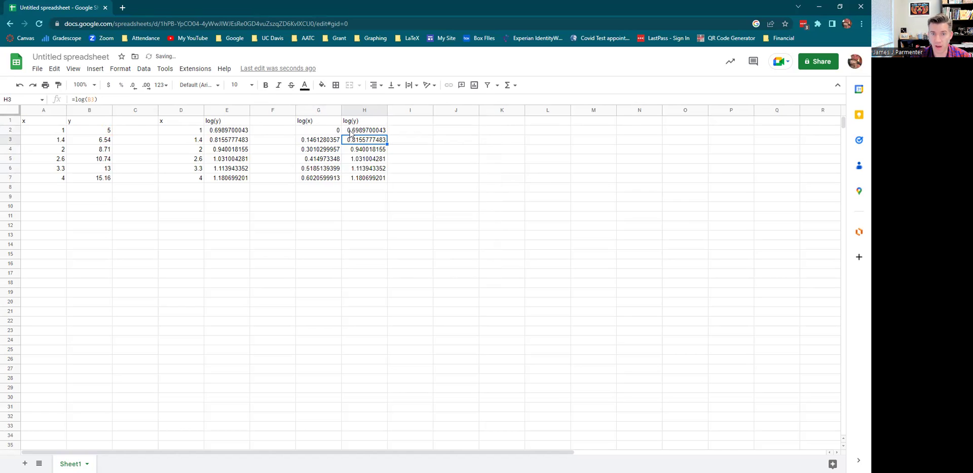
Insert a scatter chart from D1:E7 (log(y) vs. x) and place it below the table.
click(419, 201)
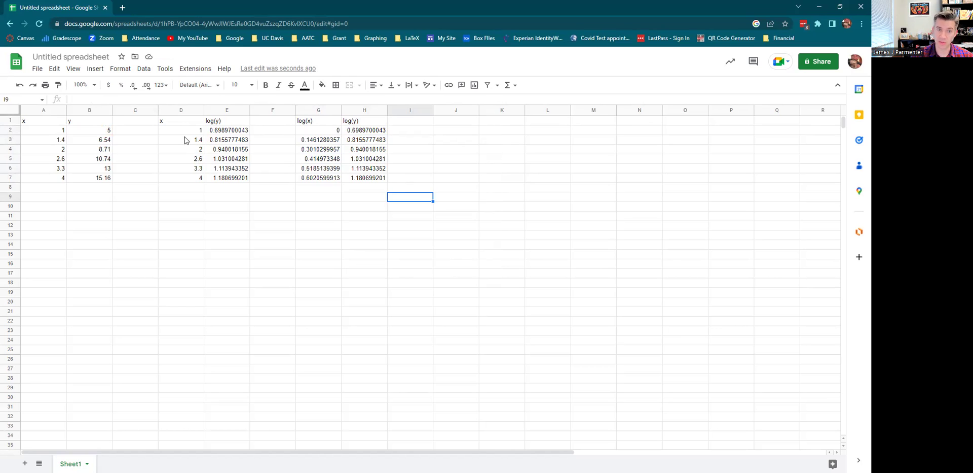
drag(178, 124, 228, 179)
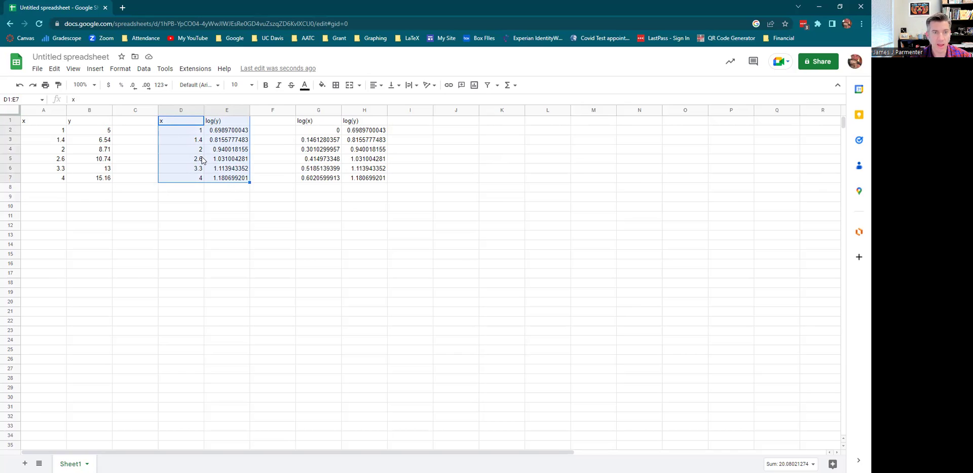
click(95, 68)
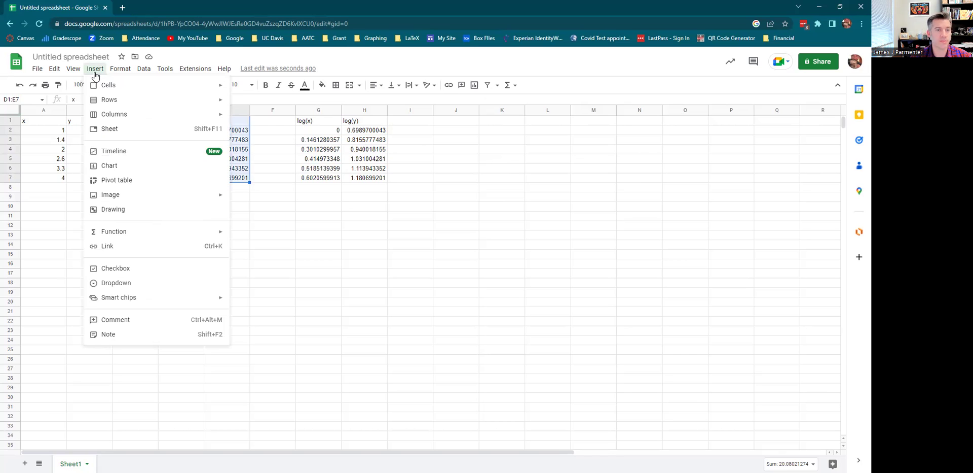
click(114, 165)
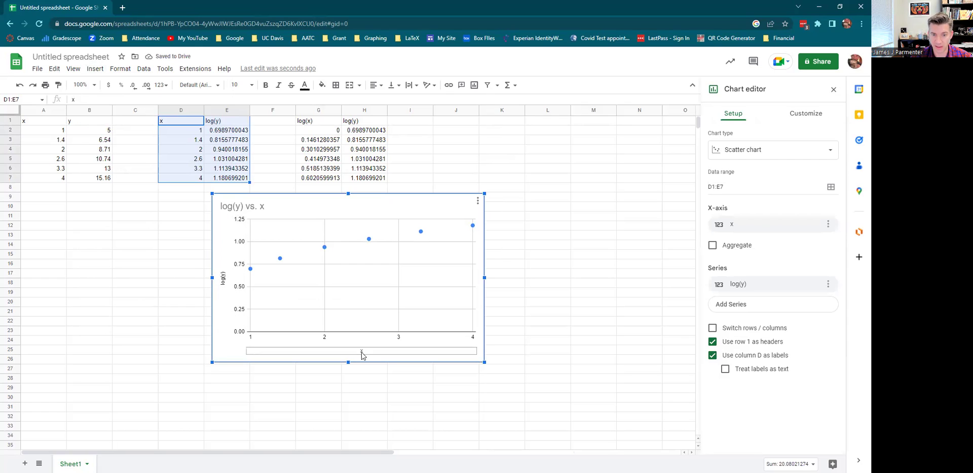
drag(350, 206, 169, 281)
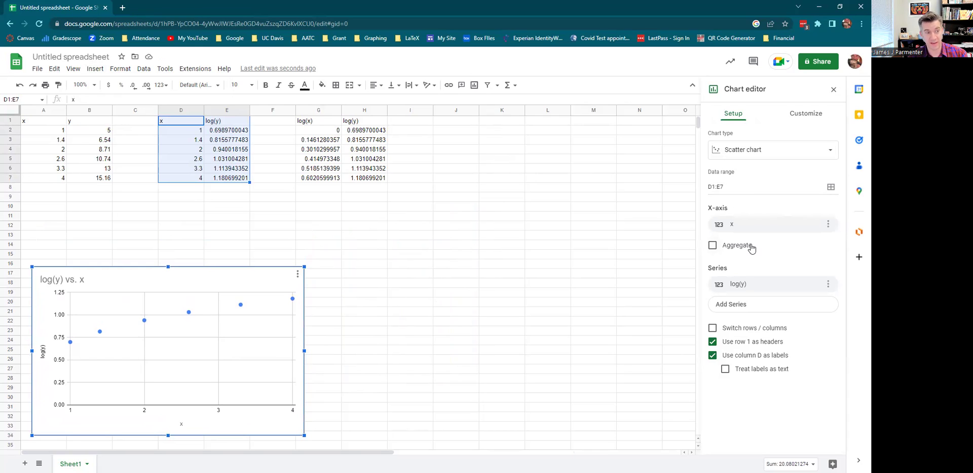
Add a trendline to the log(y) series, labelled with equation 0.157*x + 0.59 and R² = 0.963.
click(800, 122)
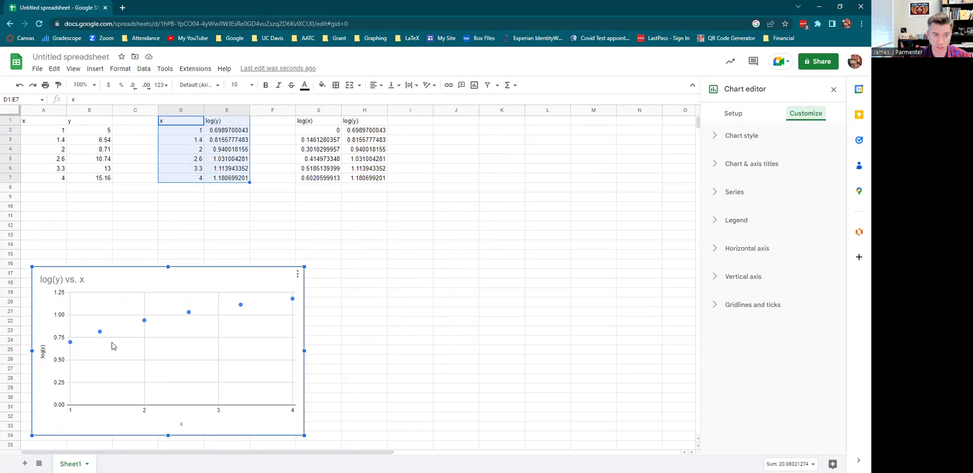
click(718, 191)
scroll(729, 223, down, 2)
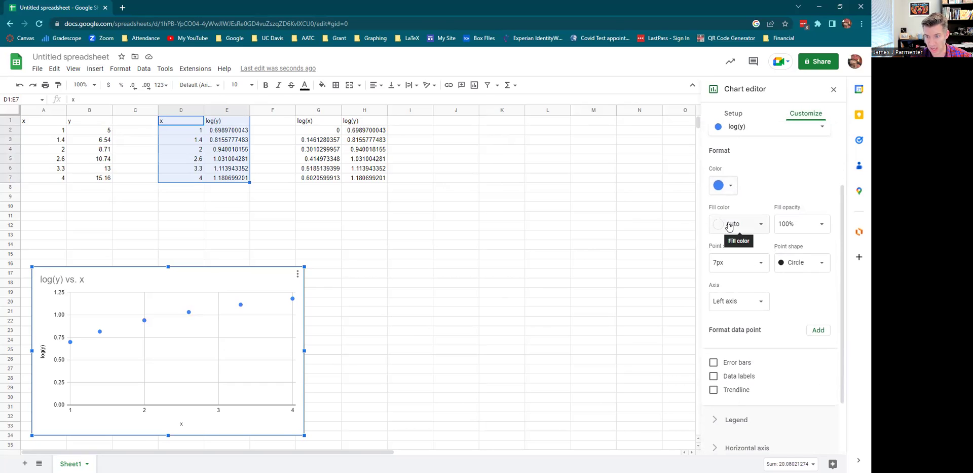
click(714, 389)
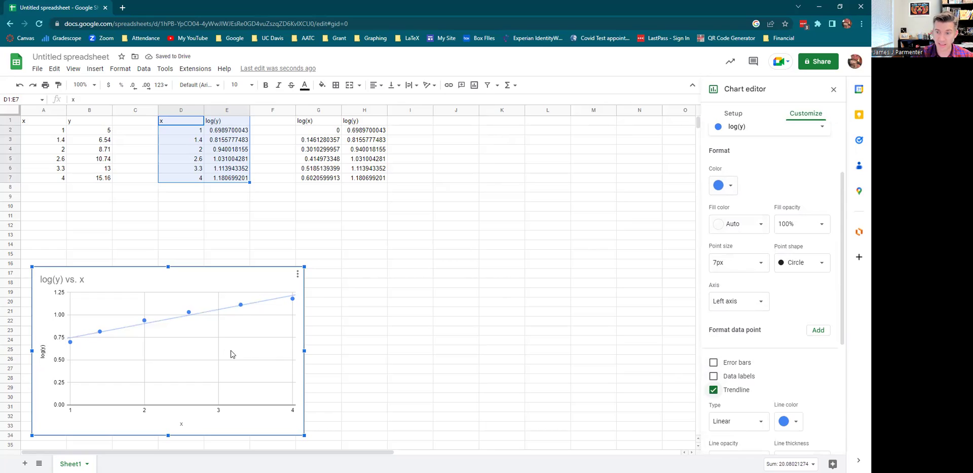
scroll(781, 291, down, 1)
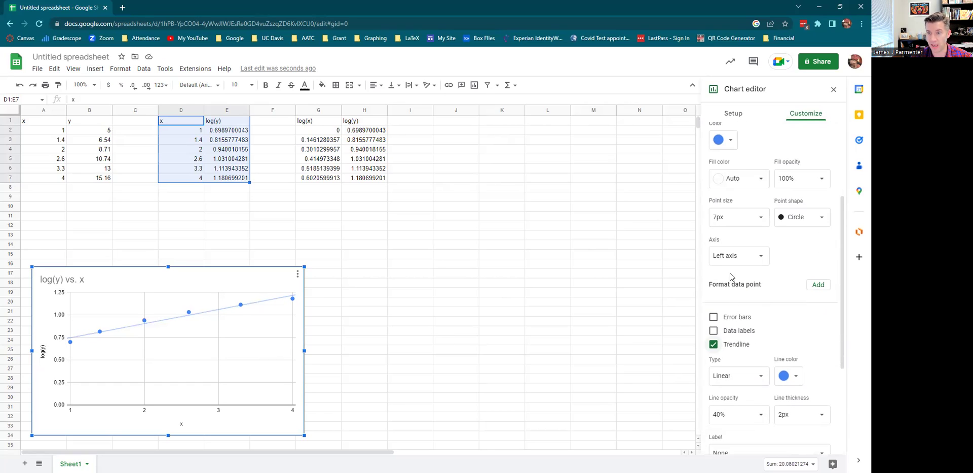
scroll(732, 282, down, 2)
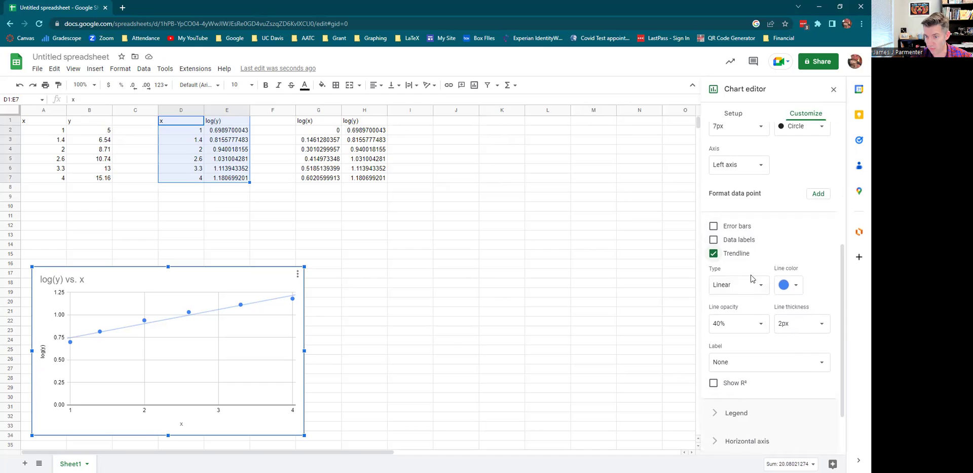
click(713, 384)
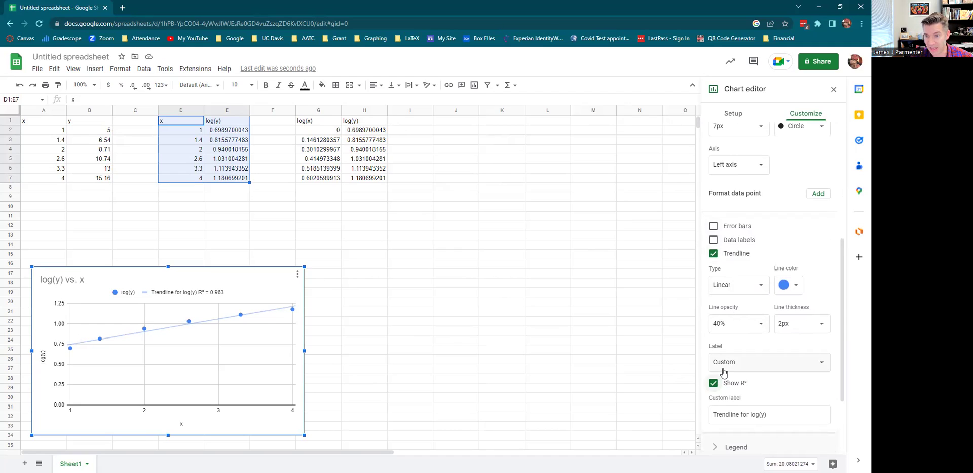
click(769, 366)
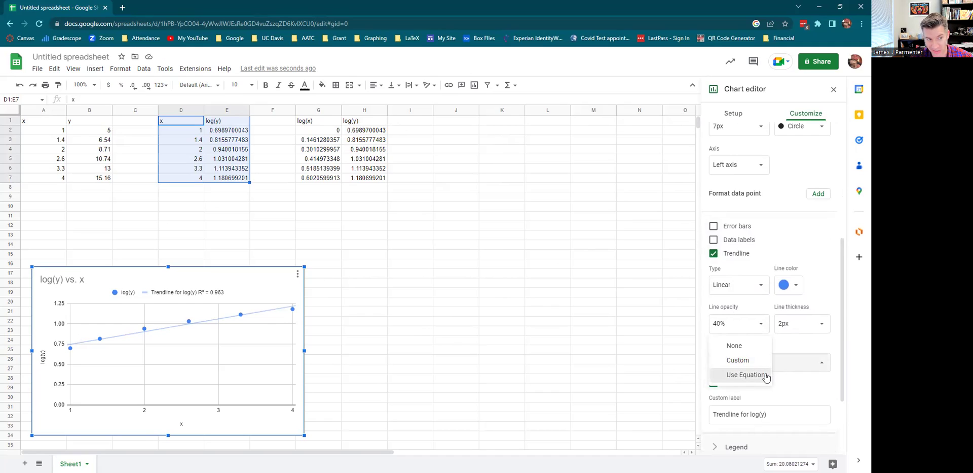
click(745, 374)
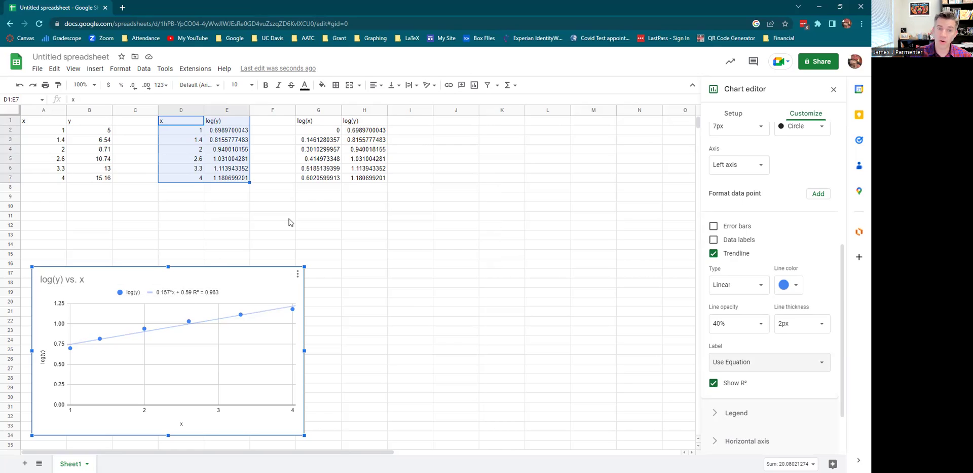
Insert a scatter chart from G1:H7 (log(y) vs. log(x)) and place it beside the first chart.
click(329, 209)
drag(320, 120, 372, 181)
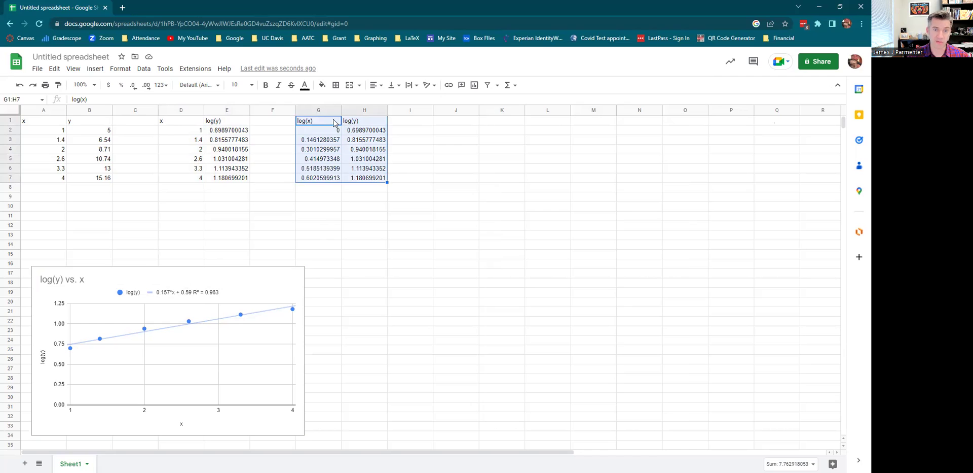
click(96, 70)
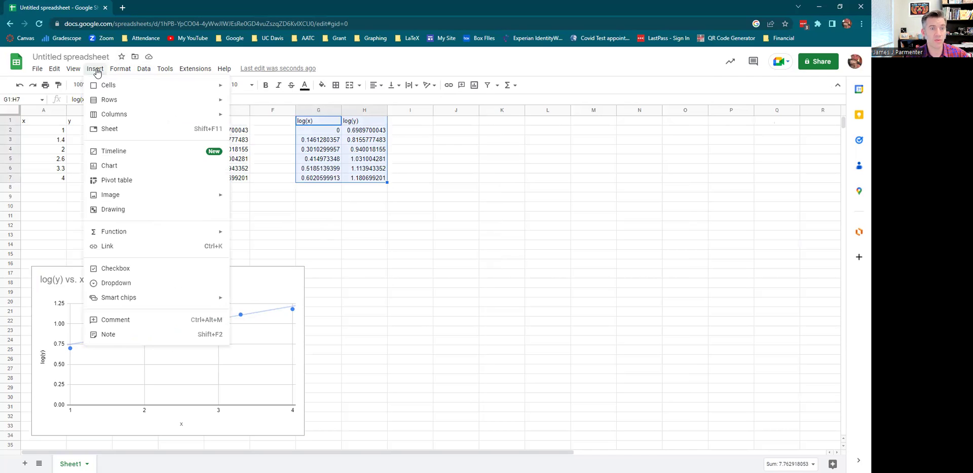
click(106, 166)
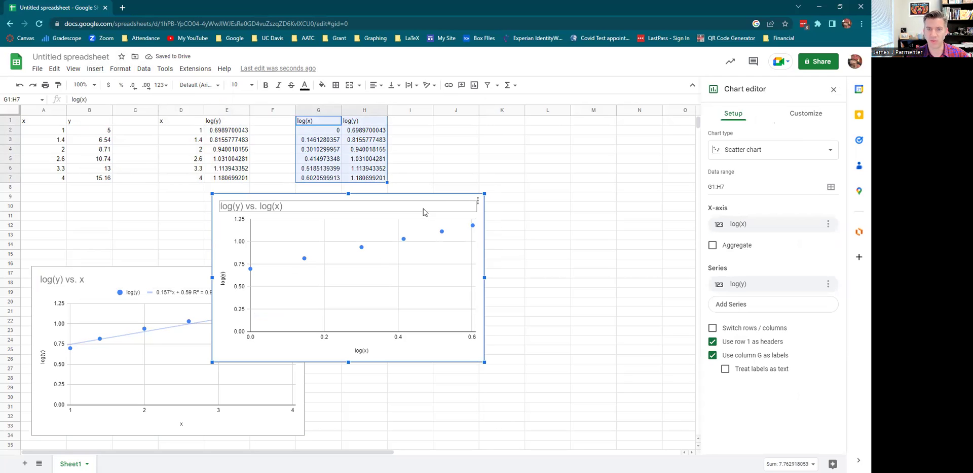
drag(426, 204, 561, 274)
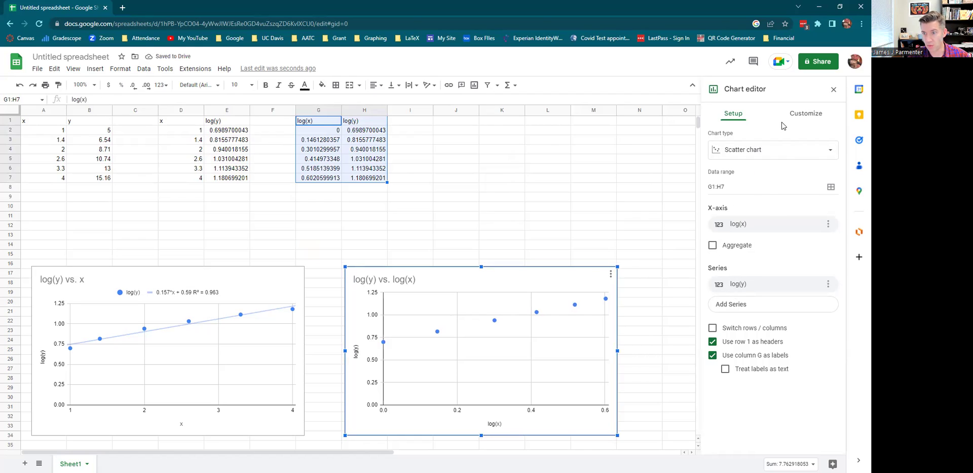
click(804, 114)
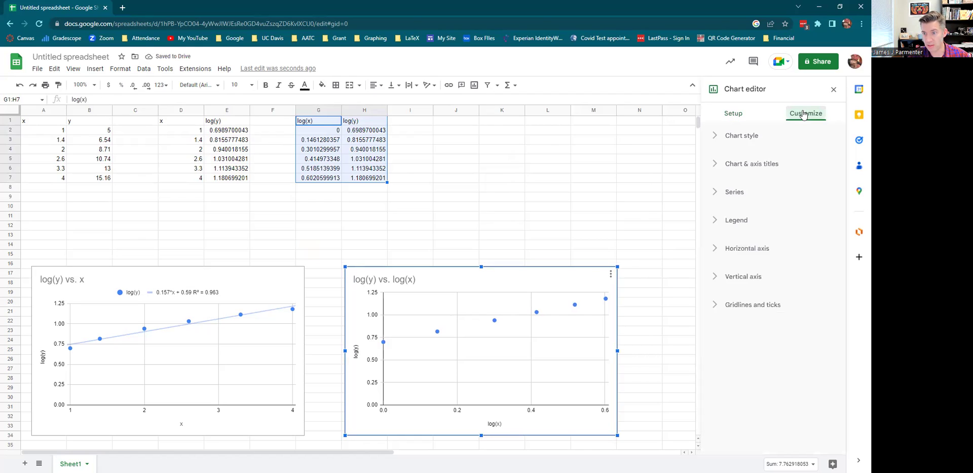
Add a trendline to the log-log series, labelled with equation 0.8*x + 0.699 and R² = 1.
click(716, 196)
scroll(725, 228, down, 3)
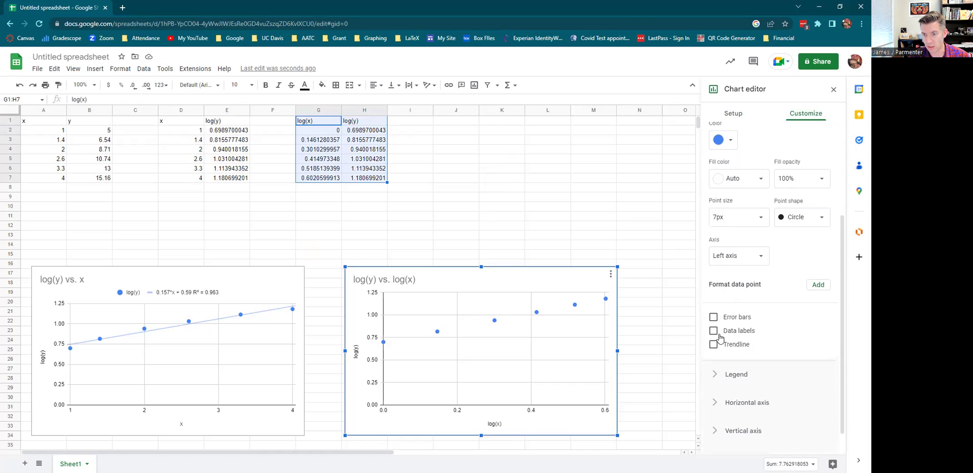
click(713, 345)
scroll(717, 339, down, 3)
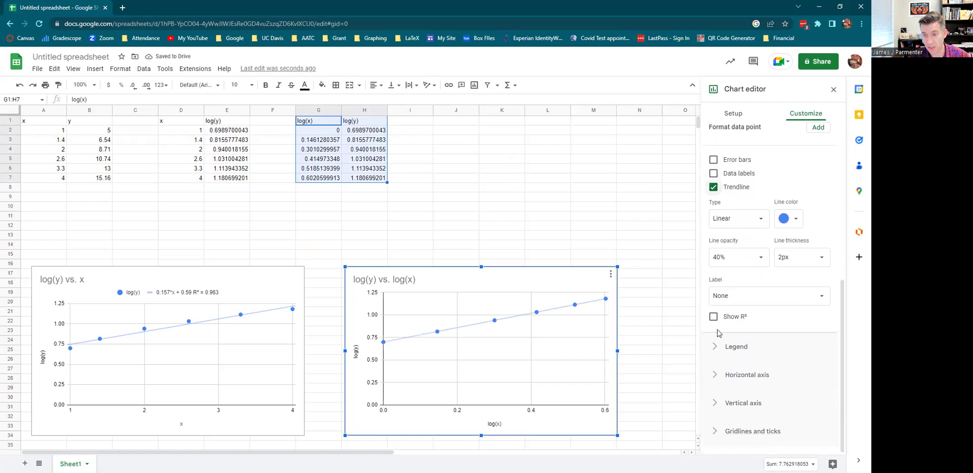
click(713, 317)
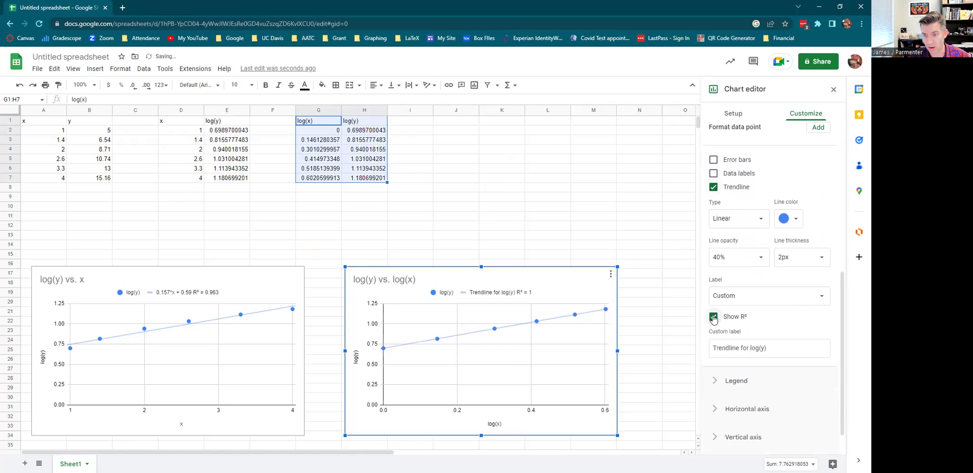
click(787, 294)
click(754, 308)
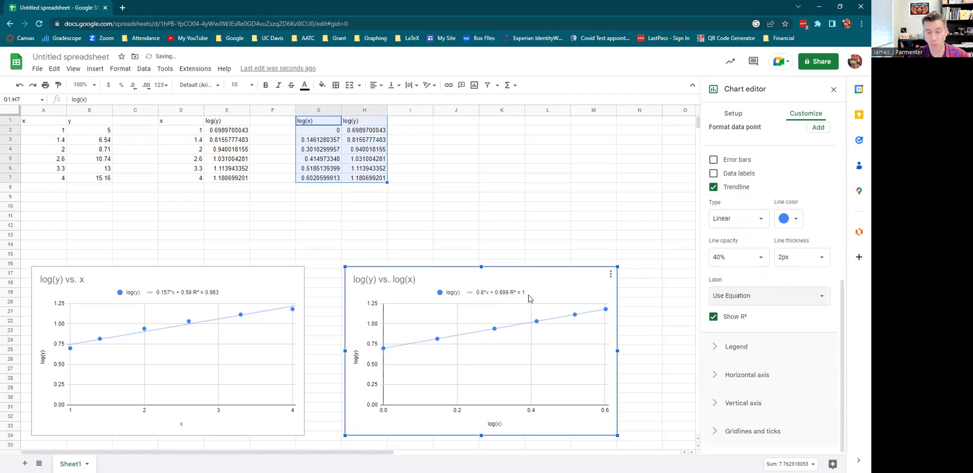